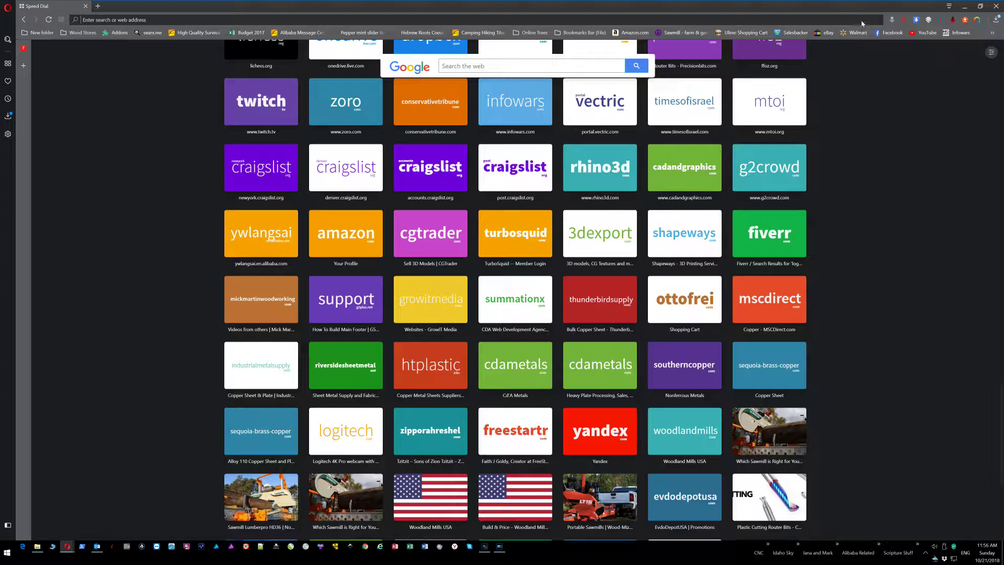
Step: On the Speed Dial start page, try the search box, then open the Easy setup panel
{"action": "left_click", "coordinate": [601, 67]}
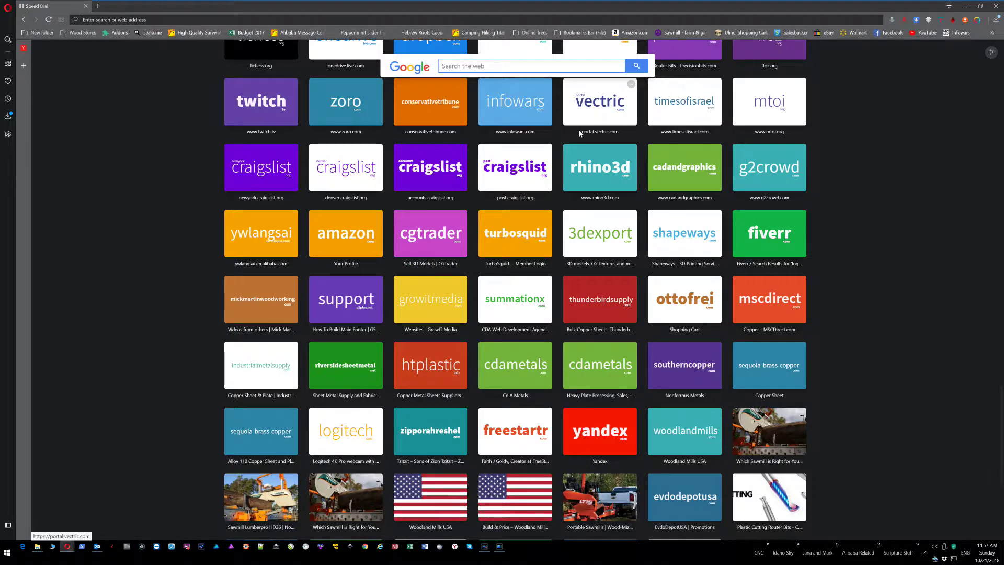
{"action": "scroll", "coordinate": [580, 133], "scroll_direction": "up", "scroll_amount": 2}
{"action": "scroll", "coordinate": [570, 99], "scroll_direction": "down", "scroll_amount": 2}
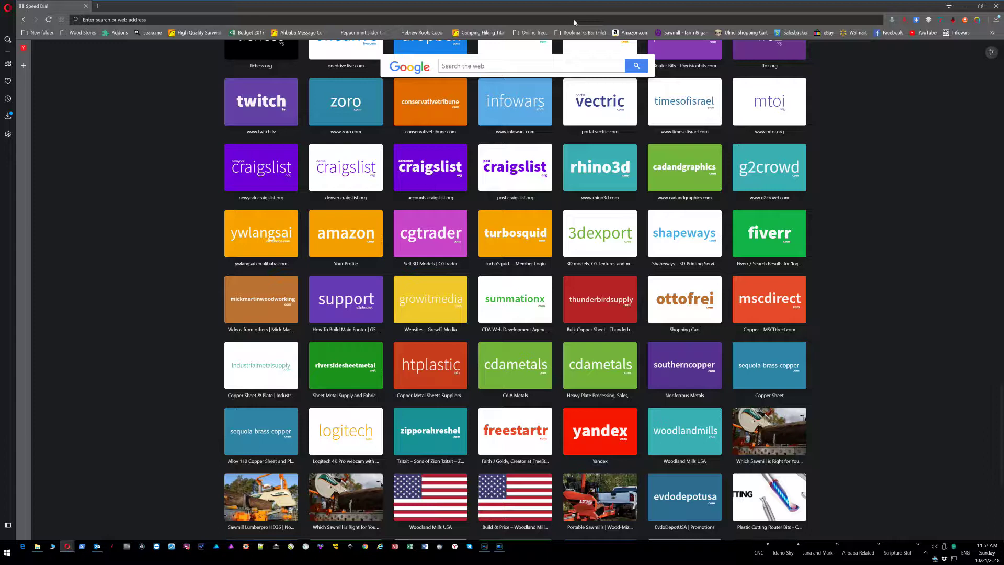
{"action": "left_click", "coordinate": [572, 67]}
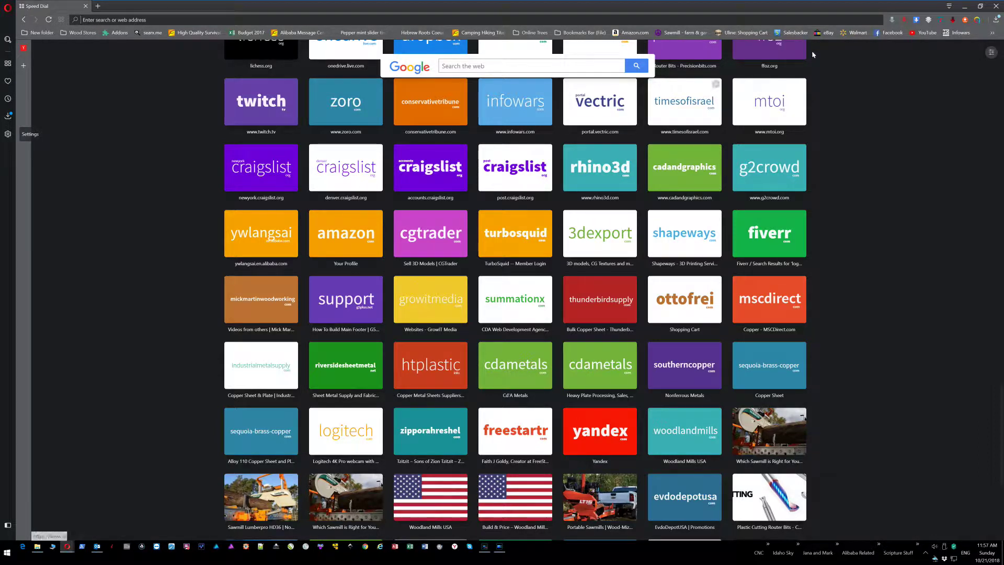
{"action": "left_click", "coordinate": [992, 52]}
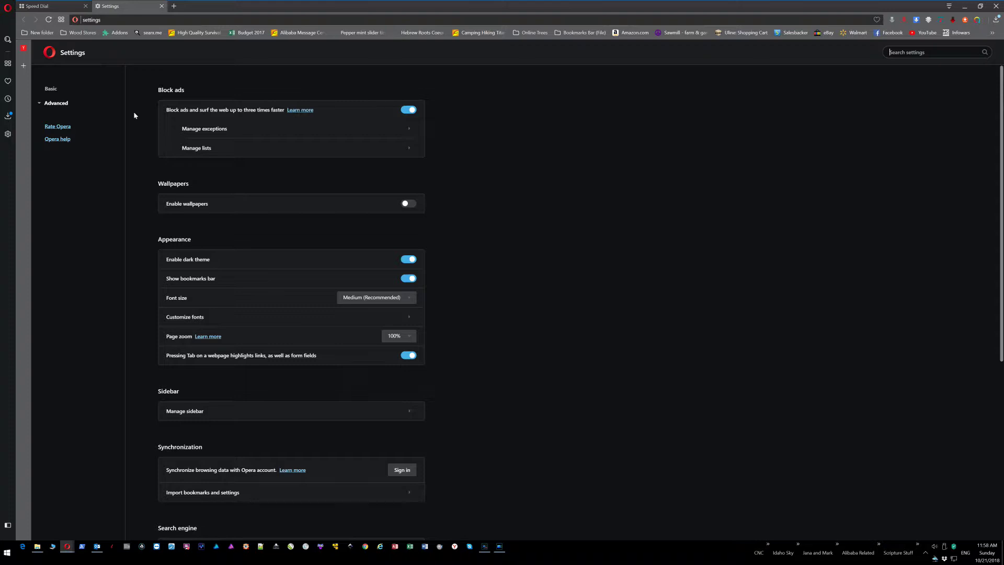
Step: Scroll to the Search engine setting and expand its dropdown, which shows DuckDuckGo
{"action": "scroll", "coordinate": [503, 139], "scroll_direction": "down", "scroll_amount": 5}
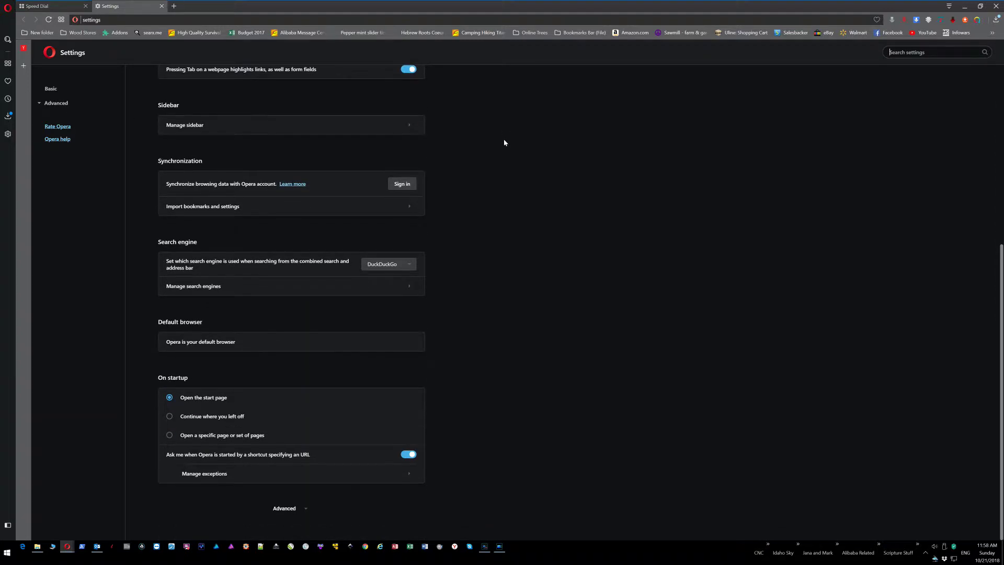
{"action": "scroll", "coordinate": [475, 257], "scroll_direction": "up", "scroll_amount": 5}
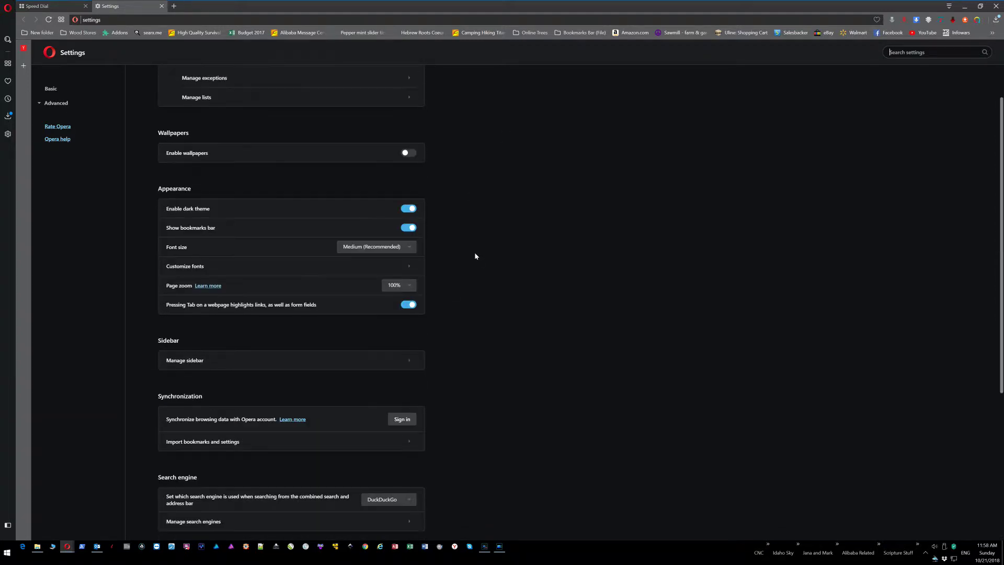
{"action": "scroll", "coordinate": [527, 234], "scroll_direction": "down", "scroll_amount": 5}
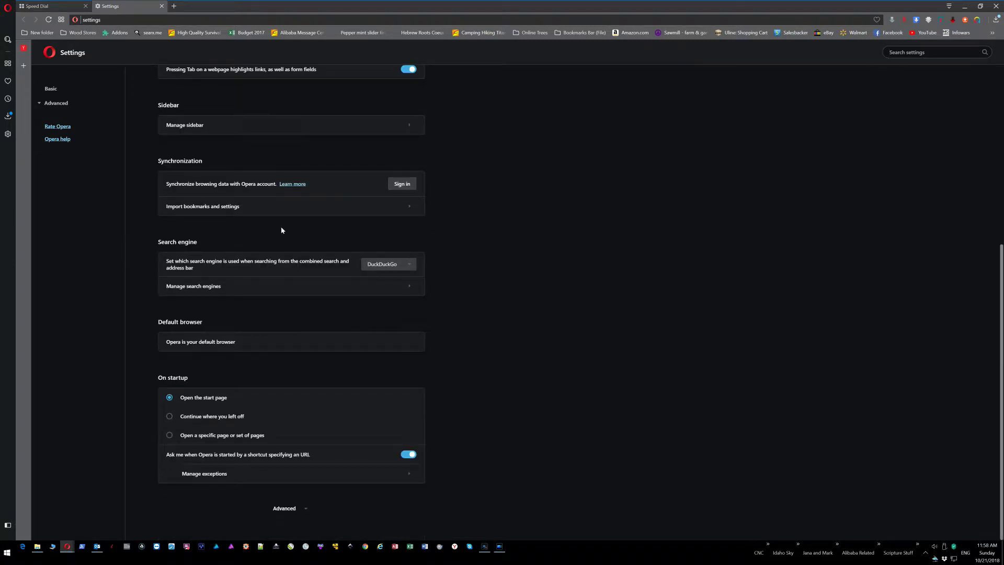
{"action": "left_click", "coordinate": [410, 267]}
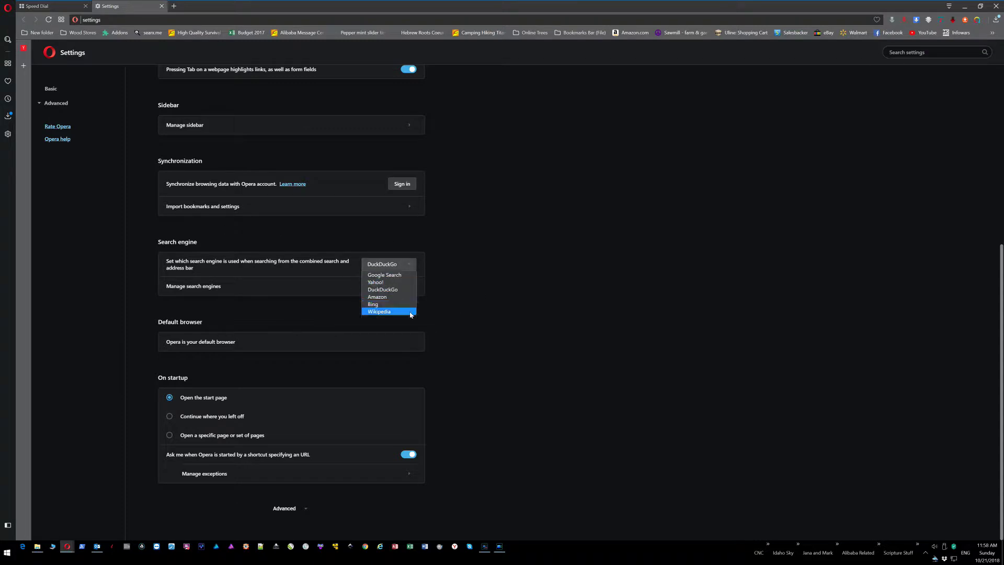
Step: Leave DuckDuckGo selected, look at Manage search engines, and return to the main settings page
{"action": "left_click", "coordinate": [501, 256]}
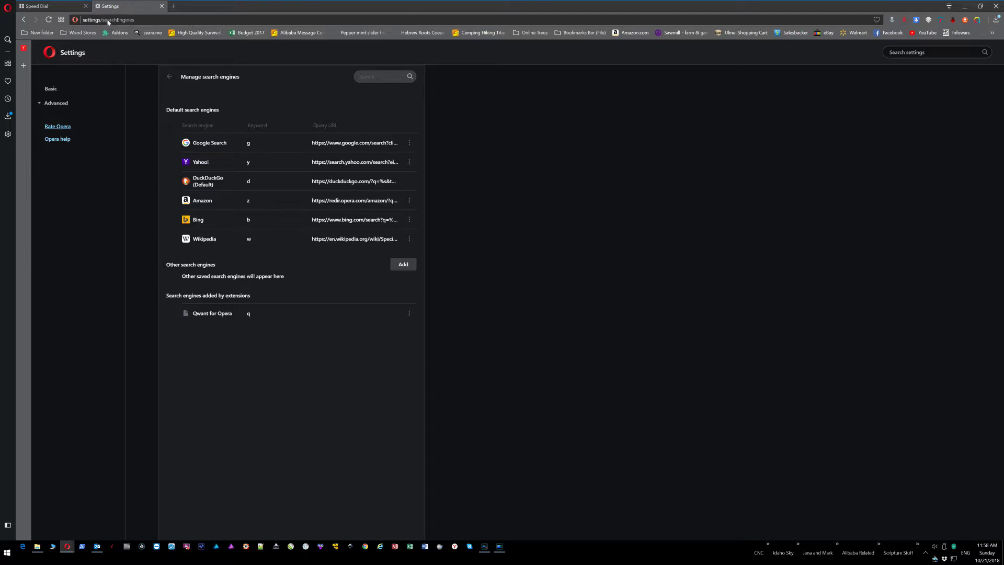
{"action": "left_click", "coordinate": [363, 21]}
{"action": "left_click", "coordinate": [171, 77]}
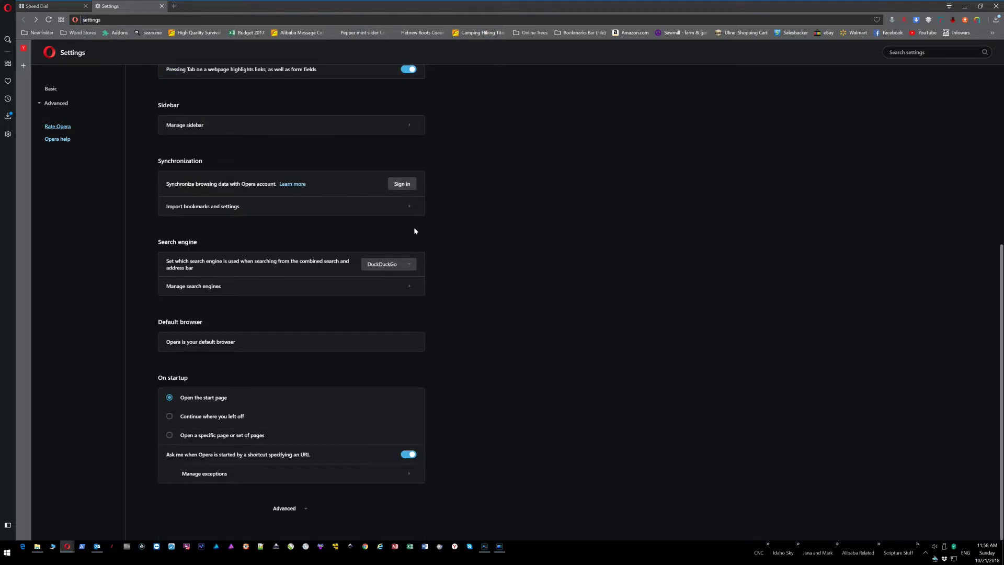
Step: Switch the search engine to Yahoo!, then set it back to DuckDuckGo
{"action": "left_click", "coordinate": [412, 265]}
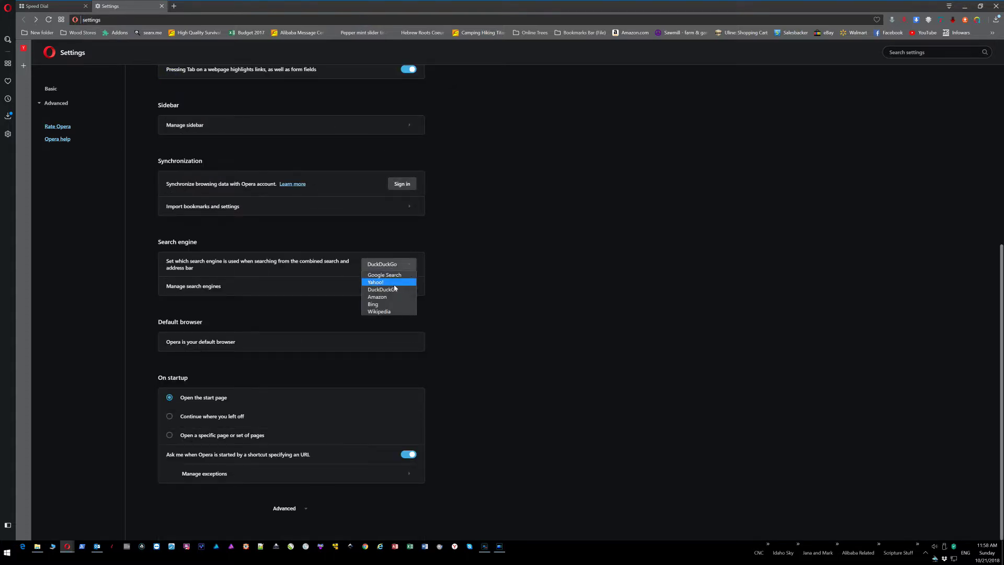
{"action": "left_click", "coordinate": [394, 284]}
{"action": "left_click", "coordinate": [410, 264]}
{"action": "left_click", "coordinate": [395, 290]}
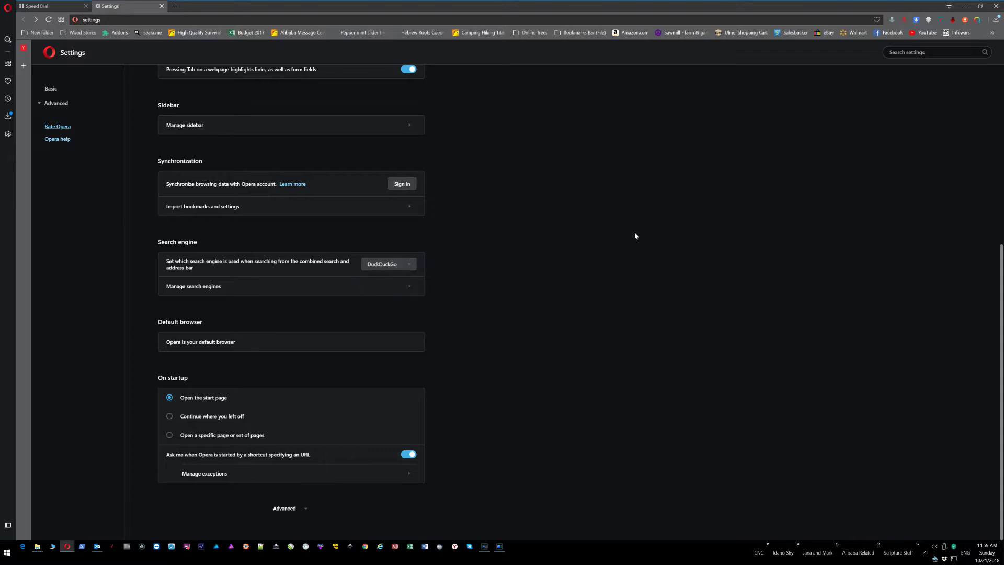
{"action": "left_click", "coordinate": [199, 19]}
Step: Search 'does google manipulate searches?' from the address bar
{"action": "type", "text": "does googl"}
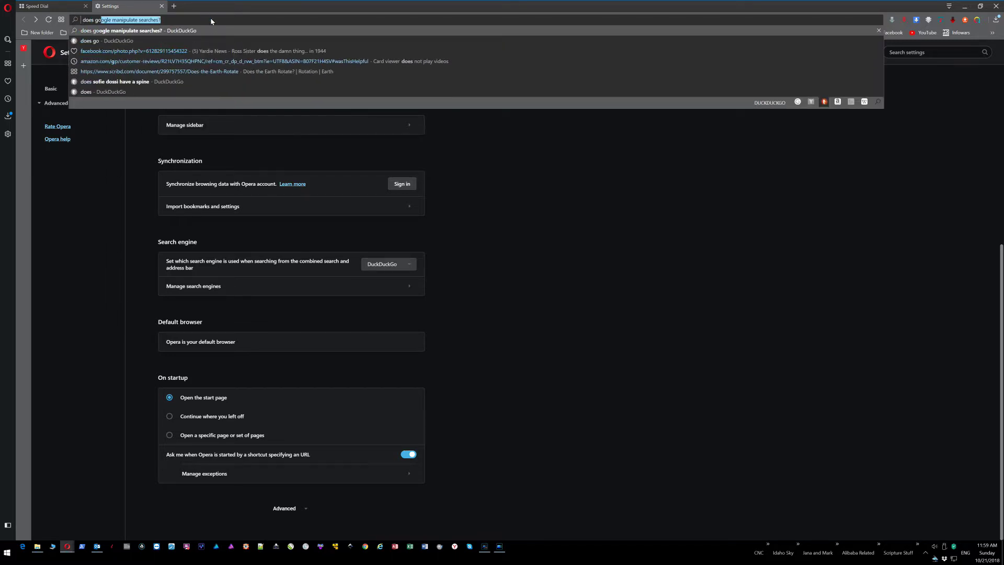
{"action": "type", "text": "e"}
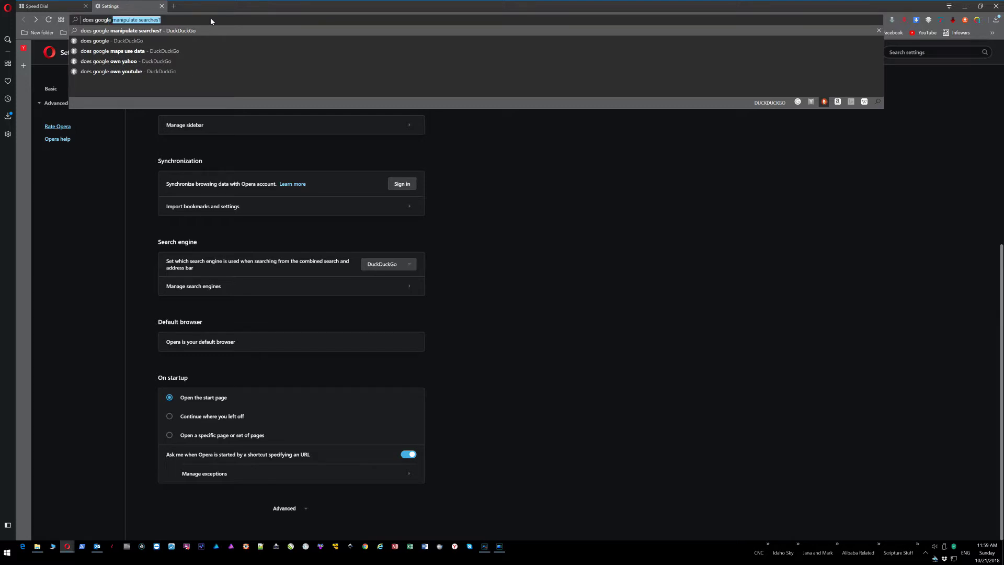
{"action": "type", "text": " manipul"}
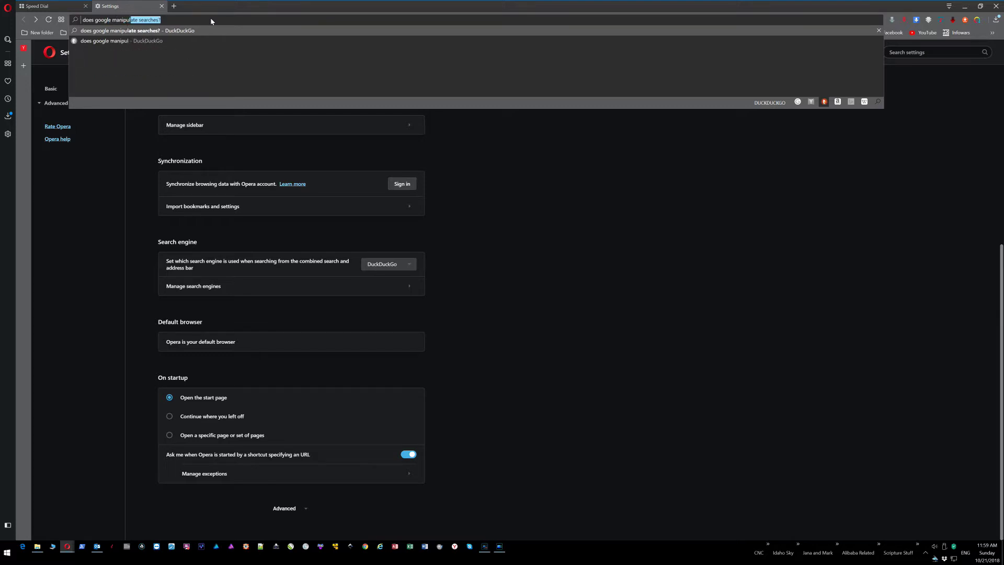
{"action": "type", "text": "ate searches"}
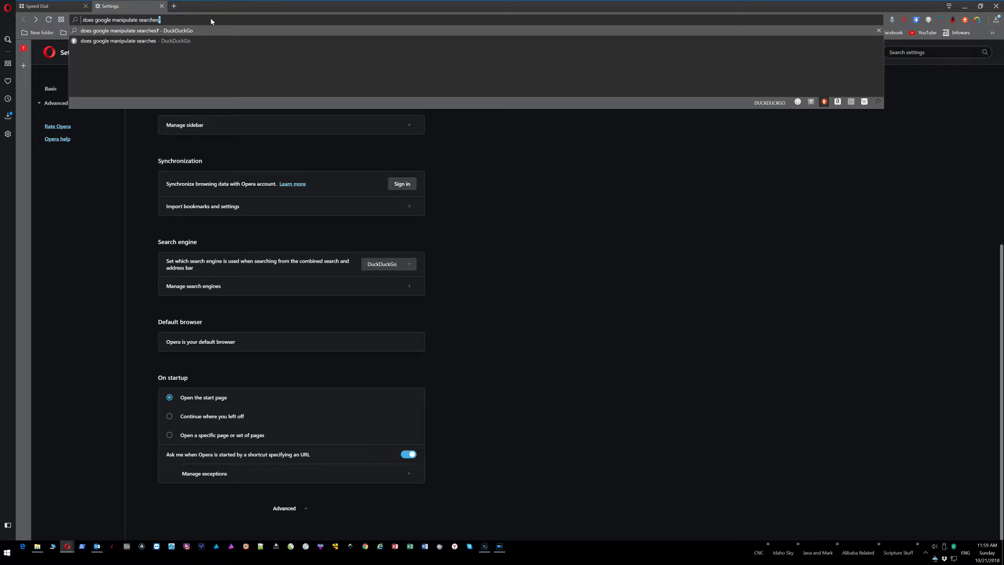
{"action": "type", "text": "?"}
{"action": "key", "text": "Return"}
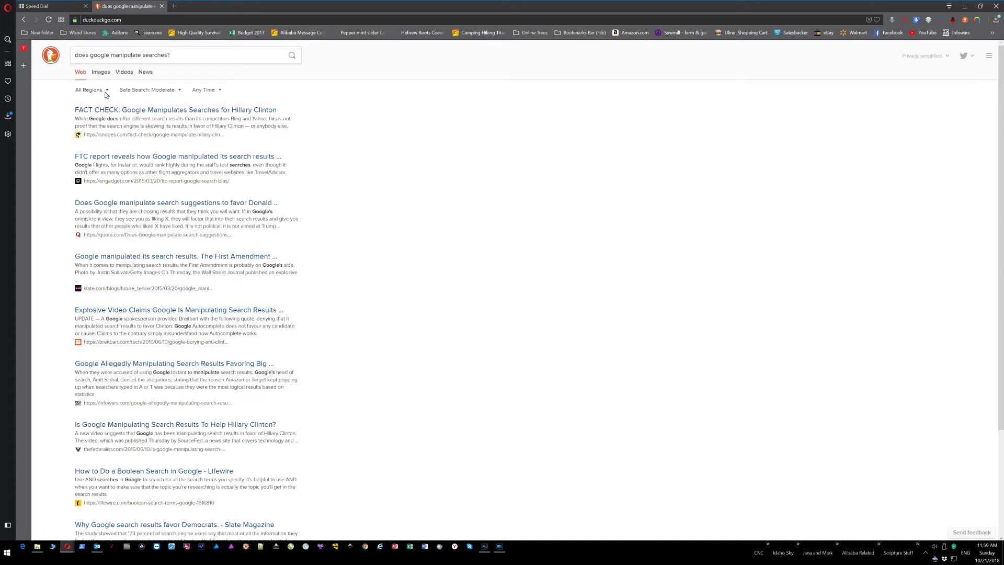
Step: Leave the region filter on All Regions and open DuckDuckGo's Settings page from its site menu
{"action": "left_click", "coordinate": [107, 91]}
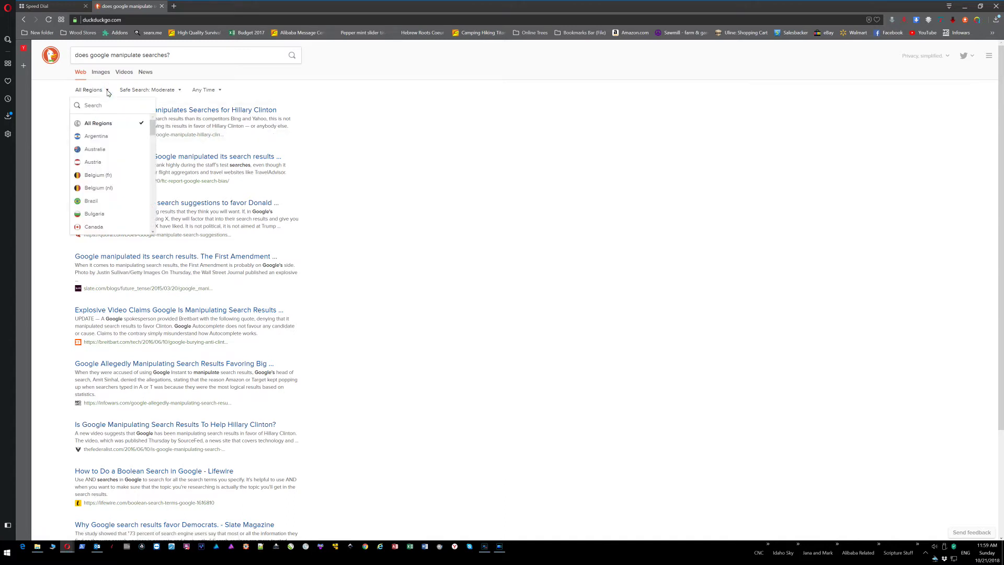
{"action": "left_click", "coordinate": [108, 92]}
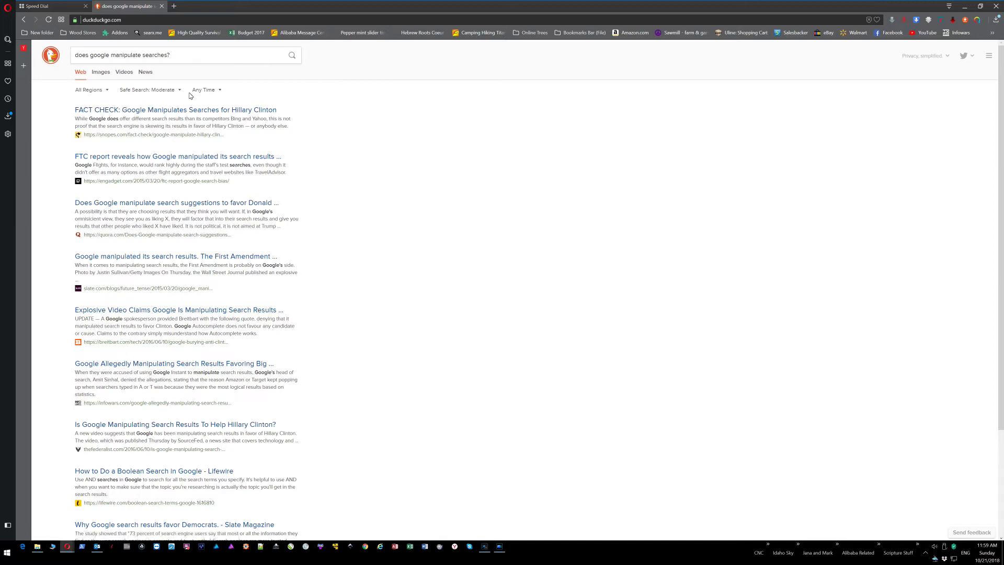
{"action": "left_click", "coordinate": [988, 56]}
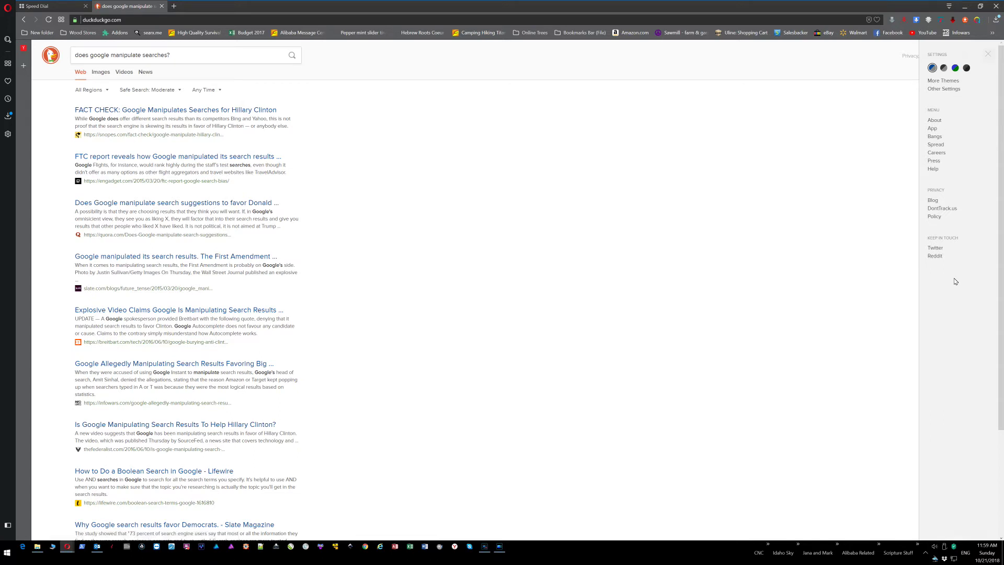
{"action": "left_click", "coordinate": [952, 90]}
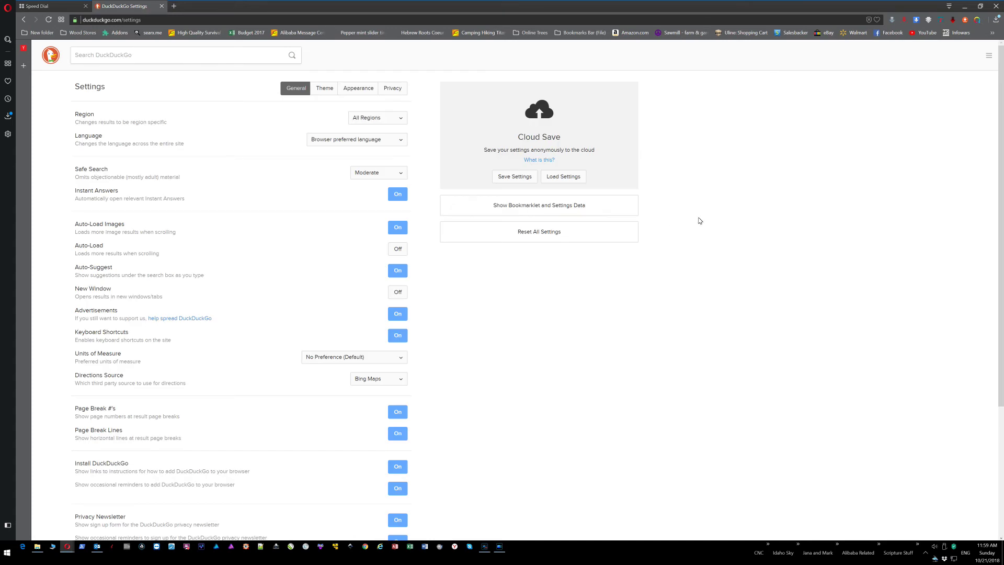
Step: Scroll through DuckDuckGo's settings, then restore Opera to a smaller window showing the desktop
{"action": "scroll", "coordinate": [674, 215], "scroll_direction": "down", "scroll_amount": 3}
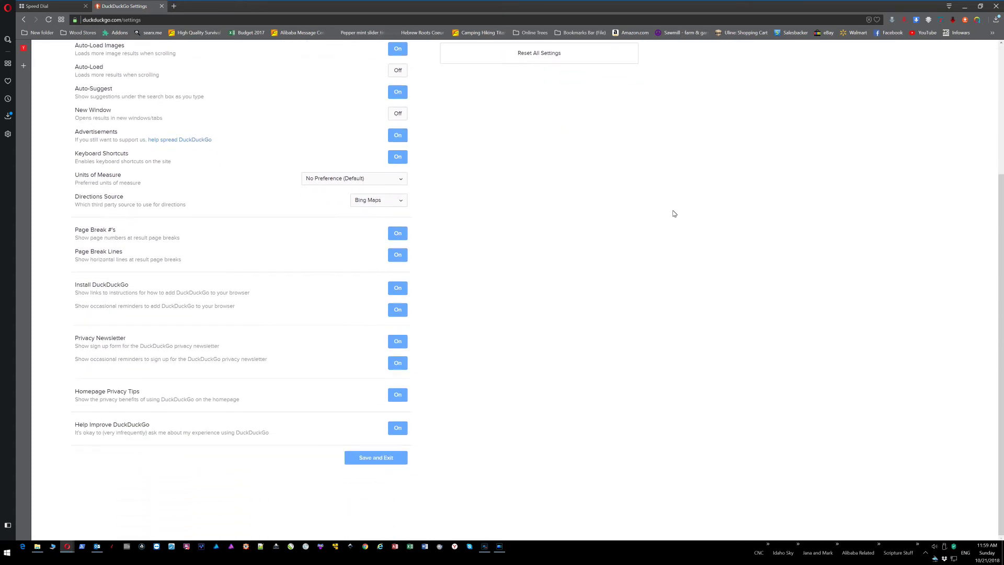
{"action": "scroll", "coordinate": [674, 214], "scroll_direction": "up", "scroll_amount": 4}
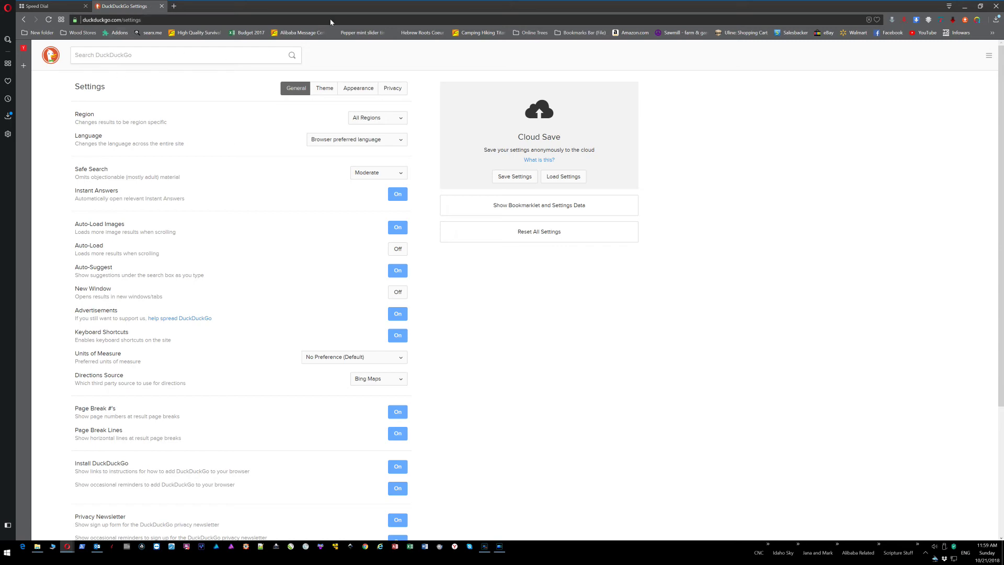
{"action": "left_click", "coordinate": [347, 20]}
{"action": "key", "text": "super+Down"}
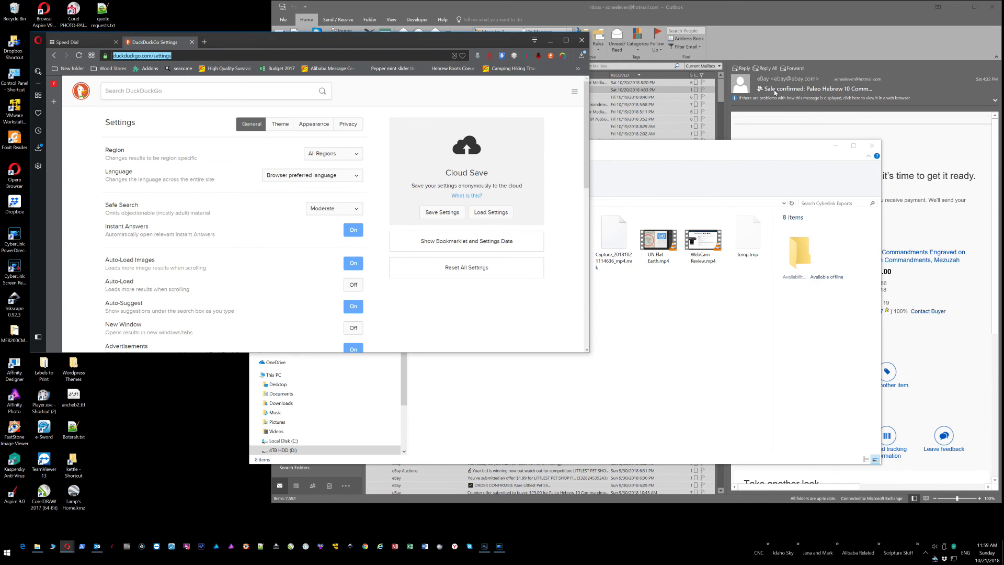
{"action": "left_click", "coordinate": [490, 550]}
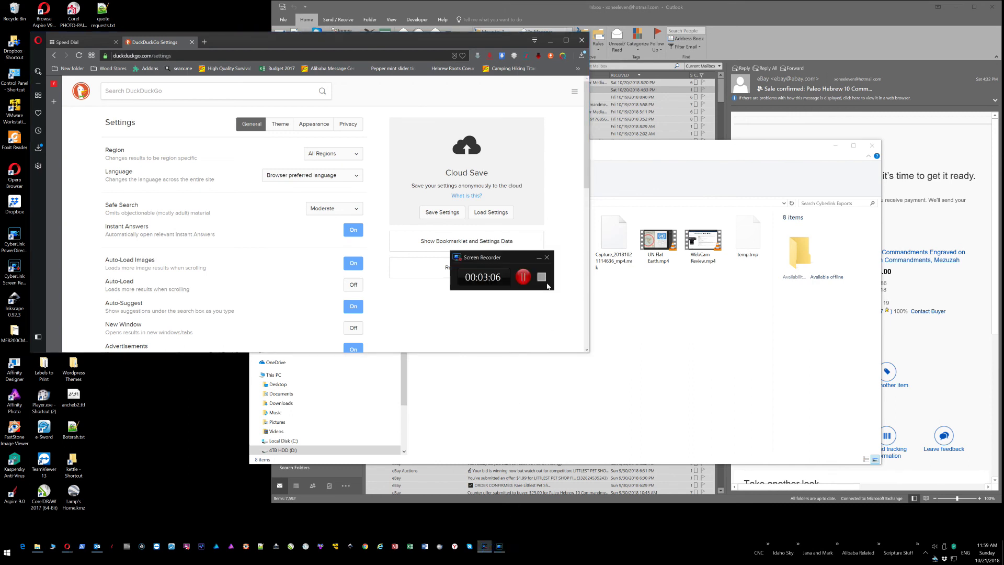